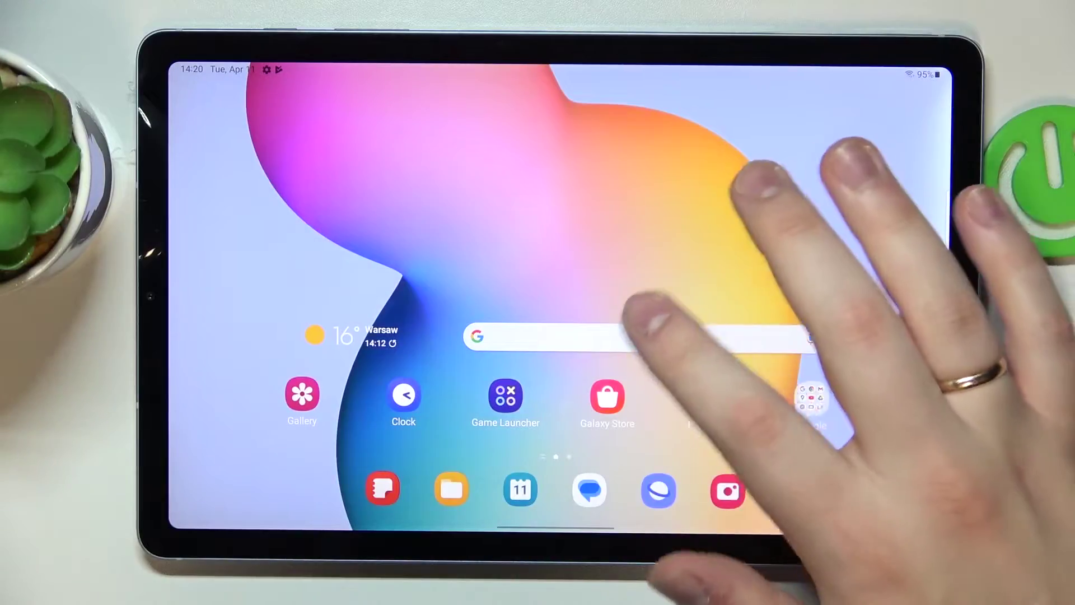
Switch on the Keyboard toolbar in Samsung Keyboard settings from Google search
click(638, 337)
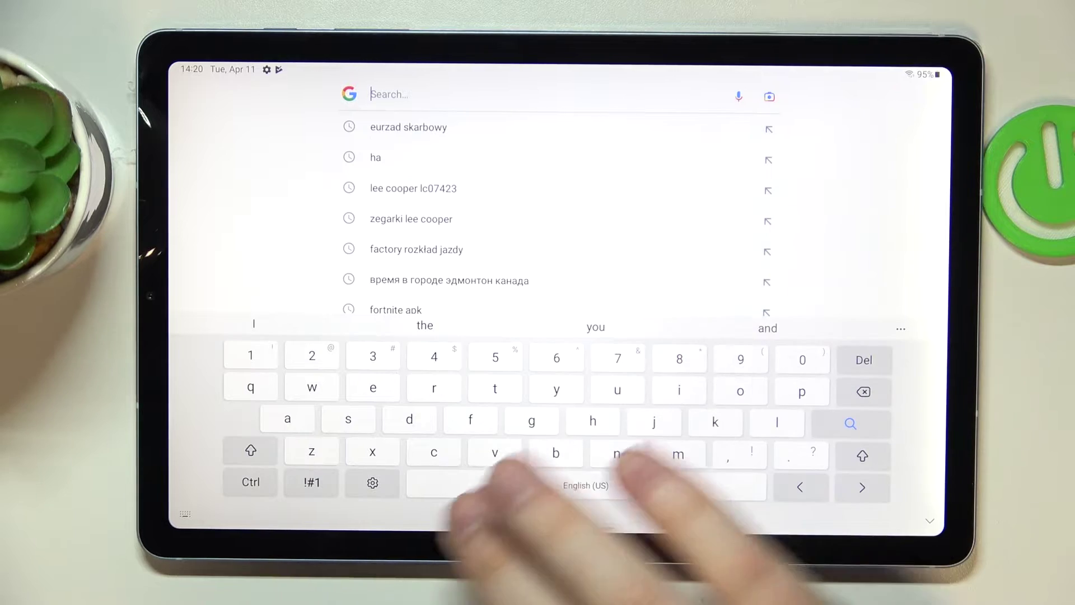
text(x)
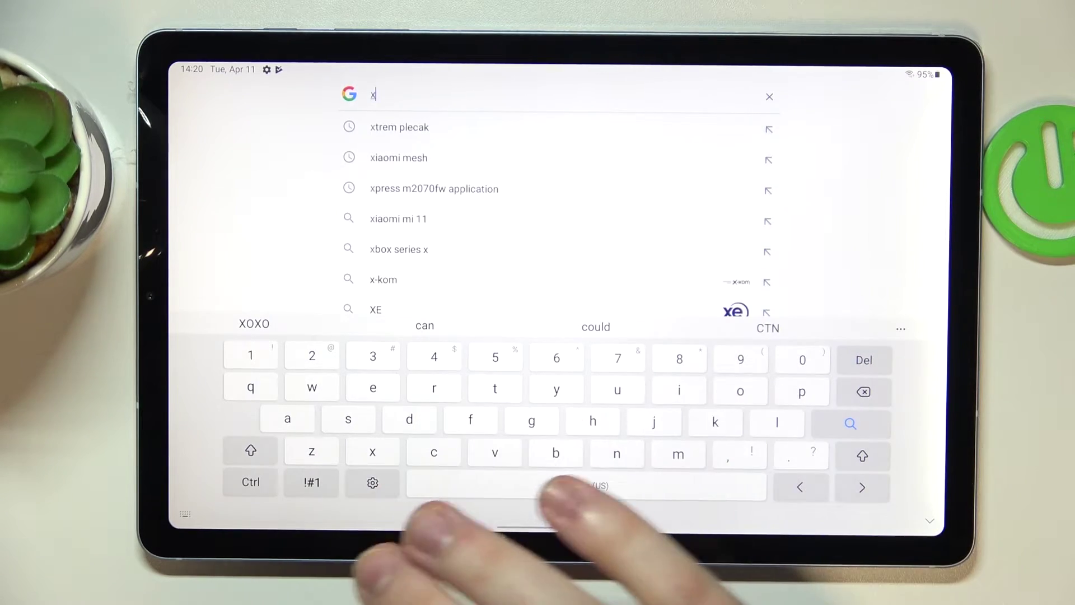
scroll(554, 336, down, 3)
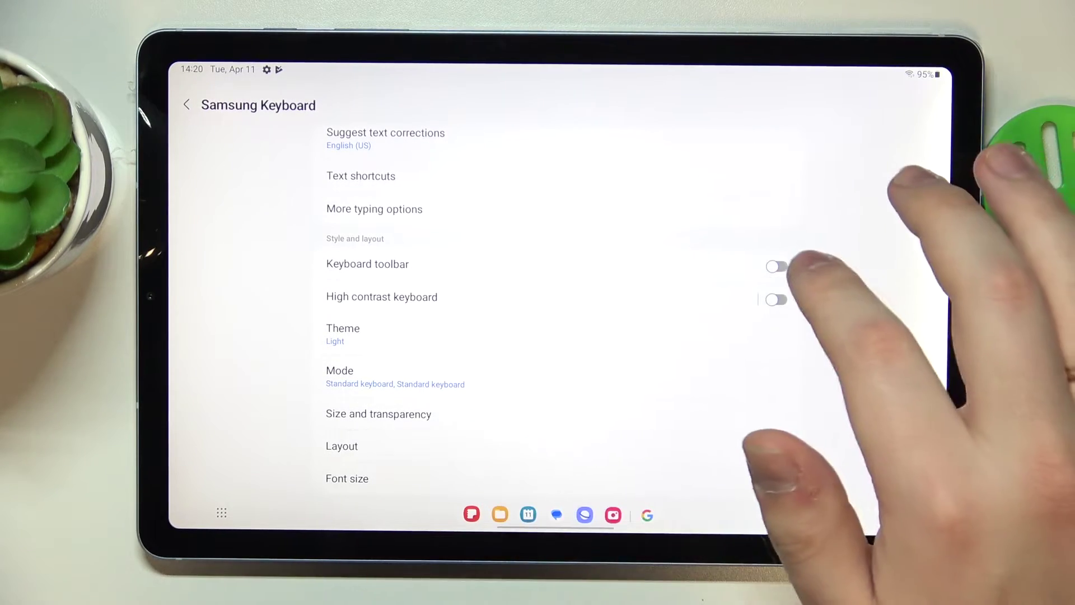
click(775, 264)
scroll(672, 378, down, 1)
Return home, then reach the device search screen with the keyboard and its toolbar showing
drag(538, 526, 537, 337)
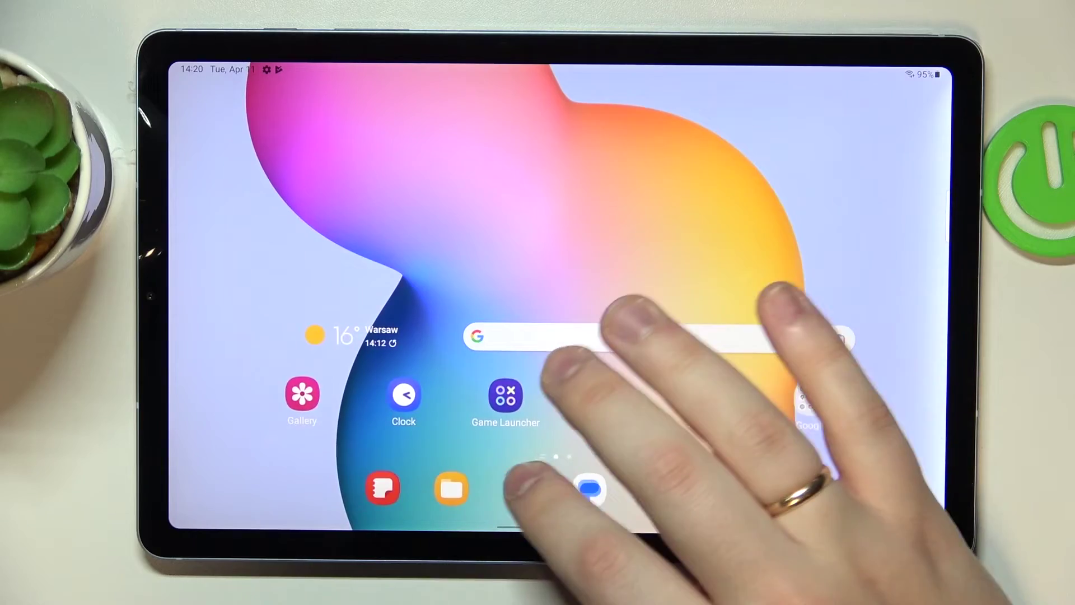
drag(672, 420, 673, 210)
drag(673, 252, 714, 504)
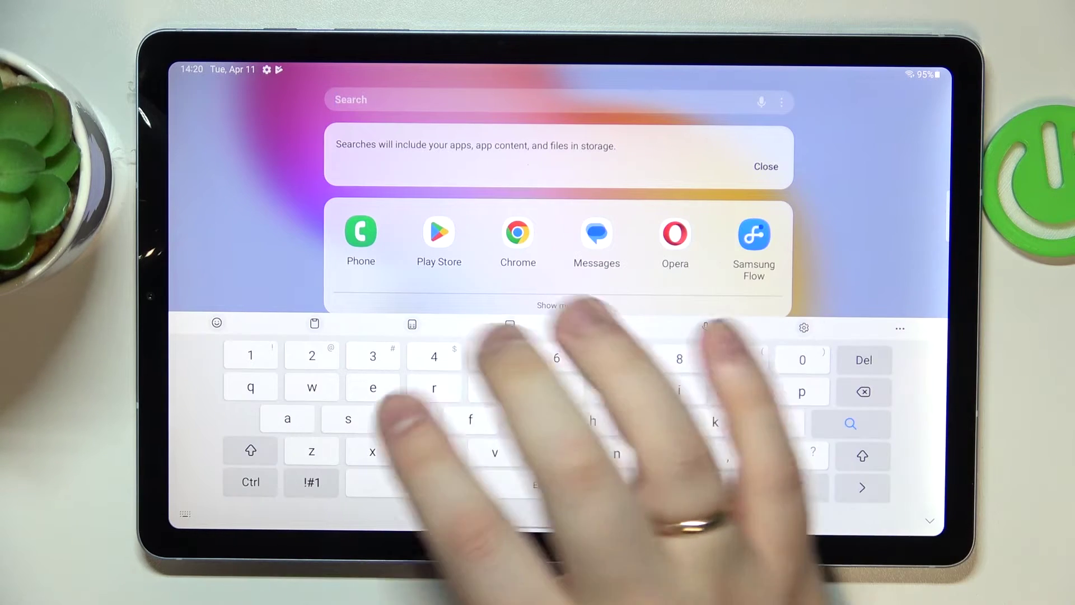
Show the empty clipboard panel in place of the keyboard keys via the toolbar
click(314, 324)
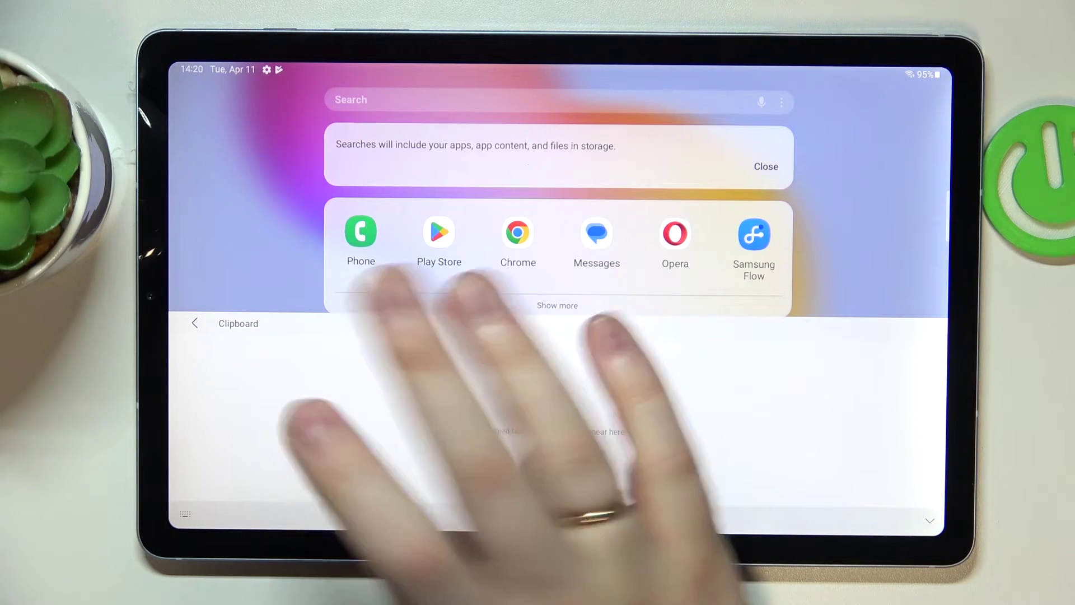